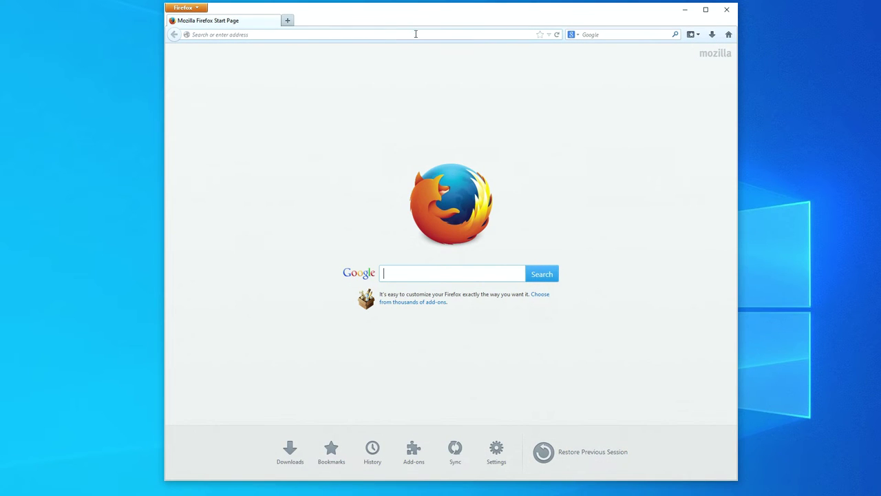
Load the router's sign-in page at 192.168.1.1 in Firefox
click(415, 34)
text(192.168.1.1)
key(Return)
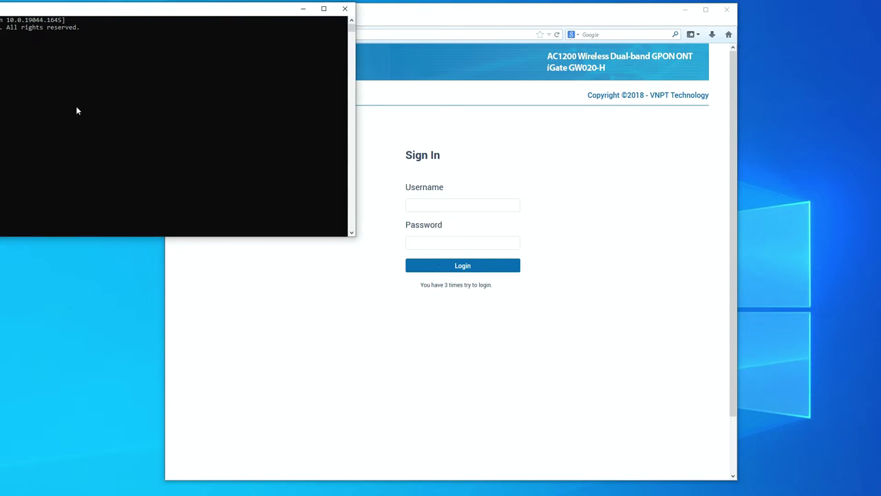
Run ipconfig to confirm the PC is at 192.168.1.2 with gateway 192.168.1.1
drag(132, 10, 277, 269)
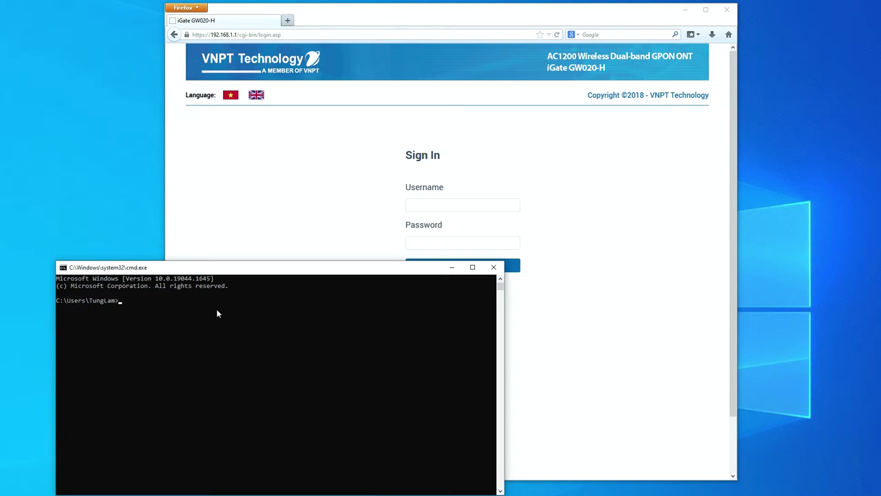
text(ipconfig)
key(Return)
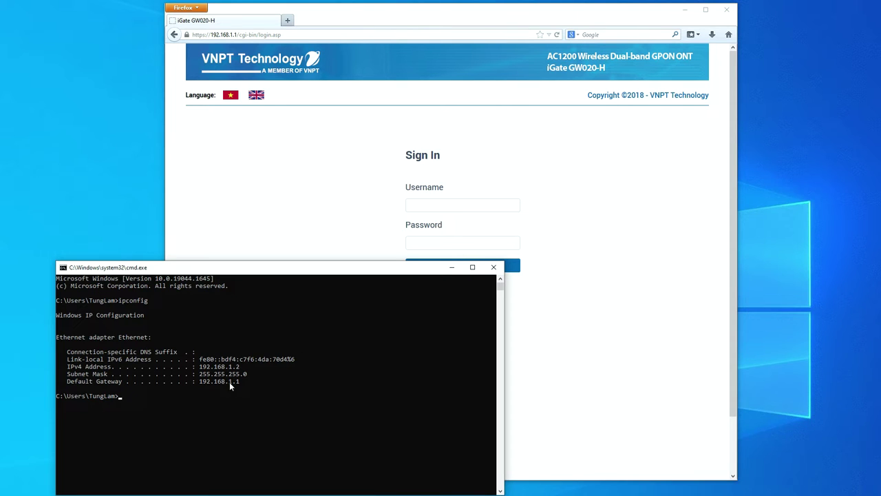
Close Command Prompt and sign in with the administrator username and default password
click(493, 268)
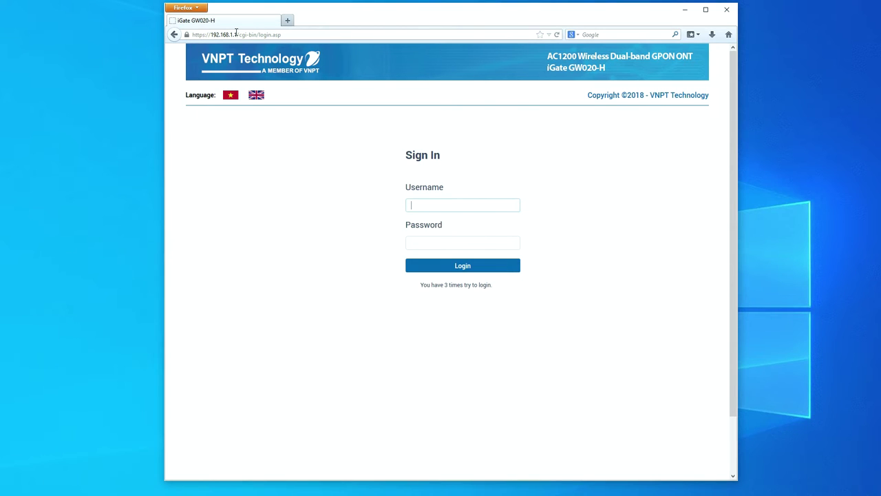
click(431, 207)
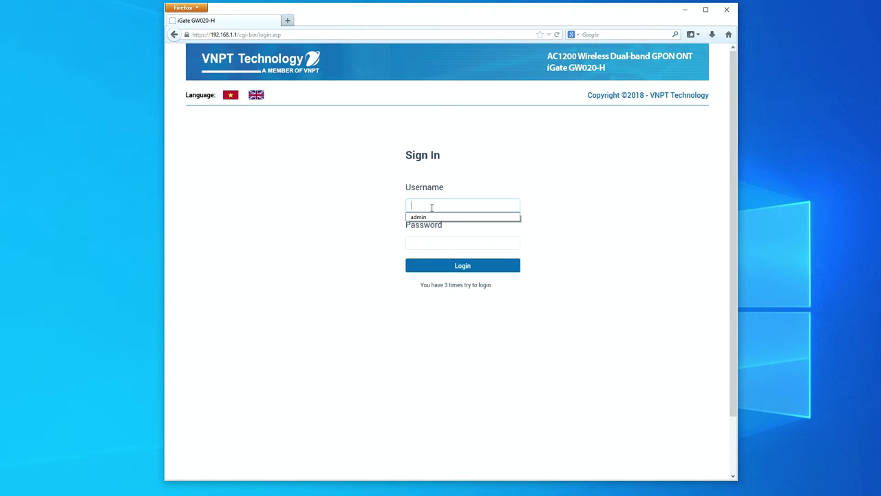
click(431, 208)
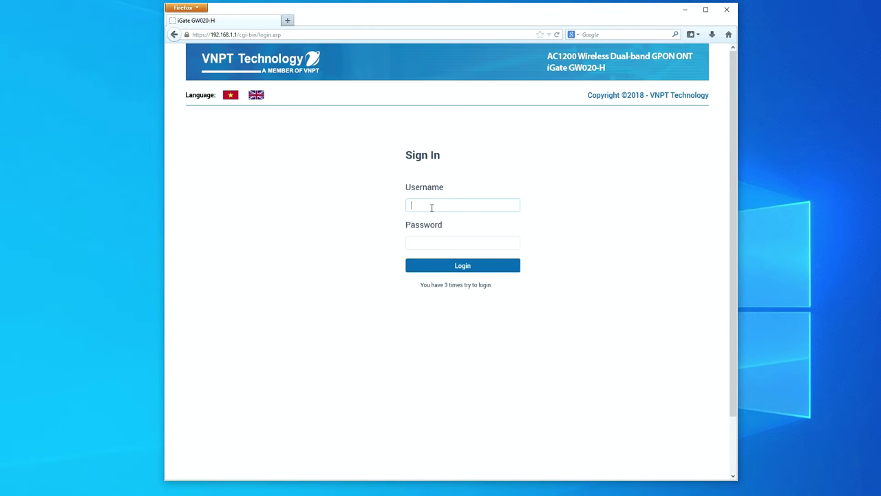
text(admin)
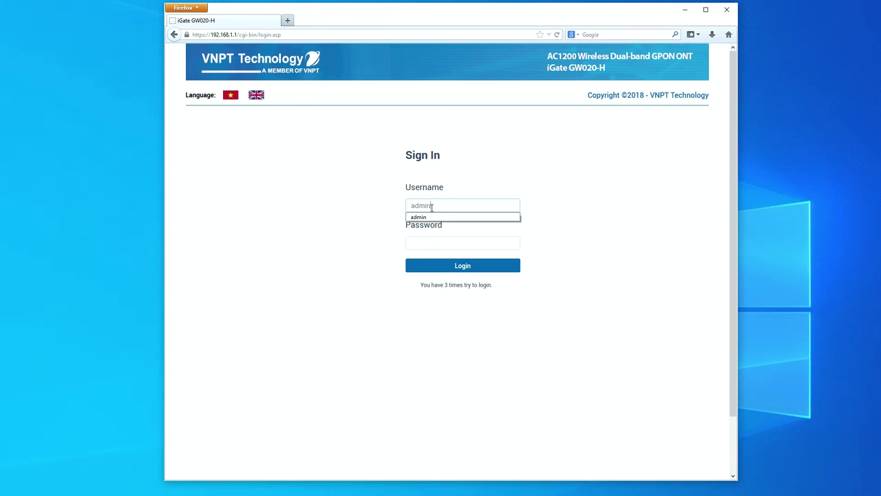
key(Tab)
text(admin)
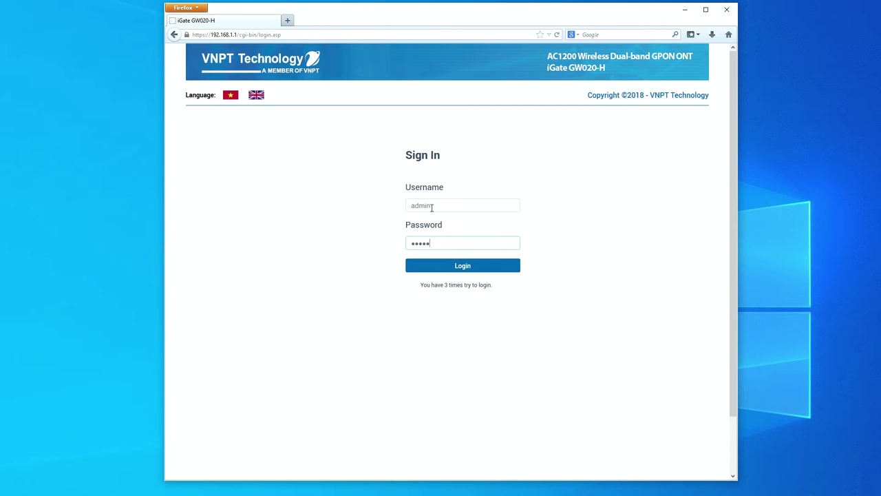
click(463, 266)
click(358, 209)
click(356, 227)
Highlight the sample password shown in the page's instructions
click(360, 208)
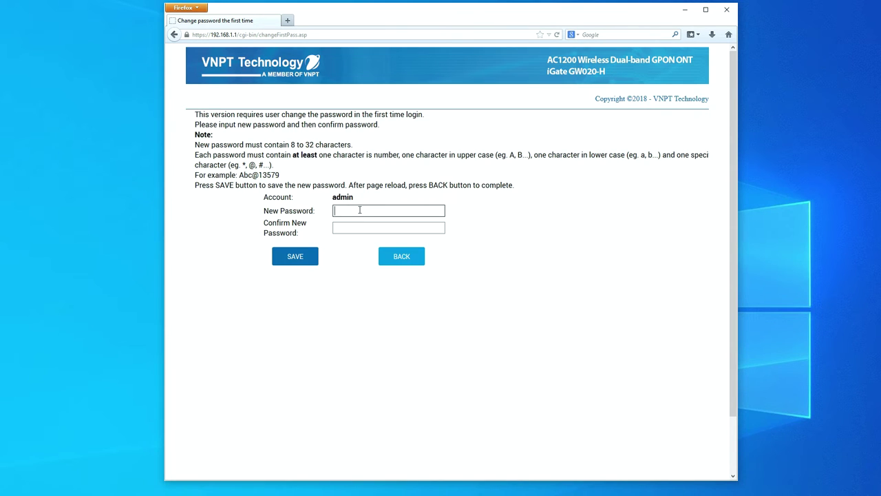
click(330, 208)
click(348, 214)
click(356, 209)
click(239, 175)
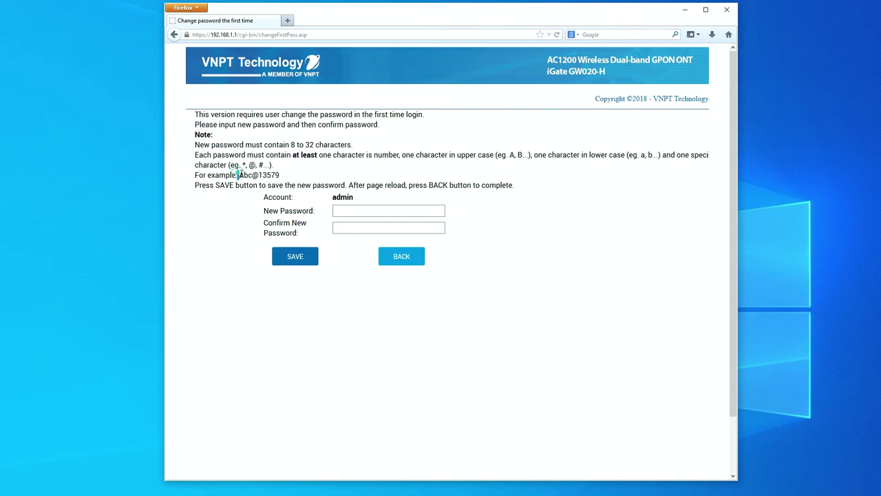
drag(239, 174, 259, 175)
drag(258, 175, 278, 169)
click(360, 207)
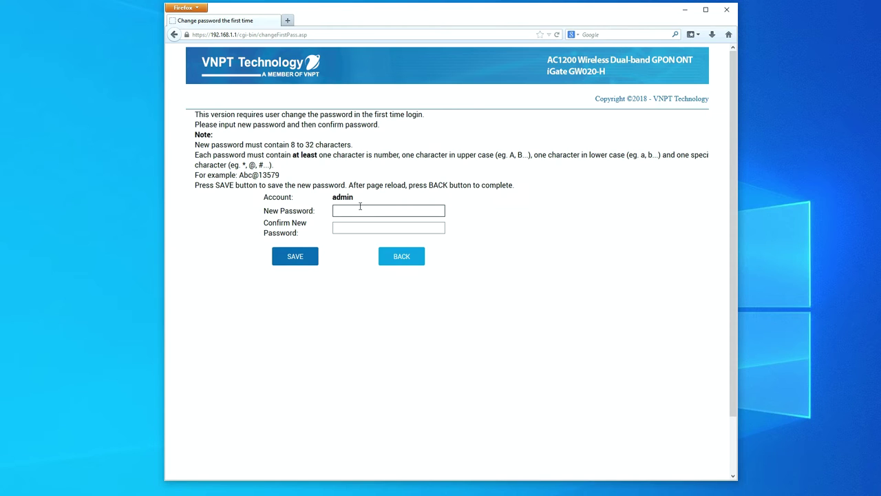
drag(240, 175, 280, 173)
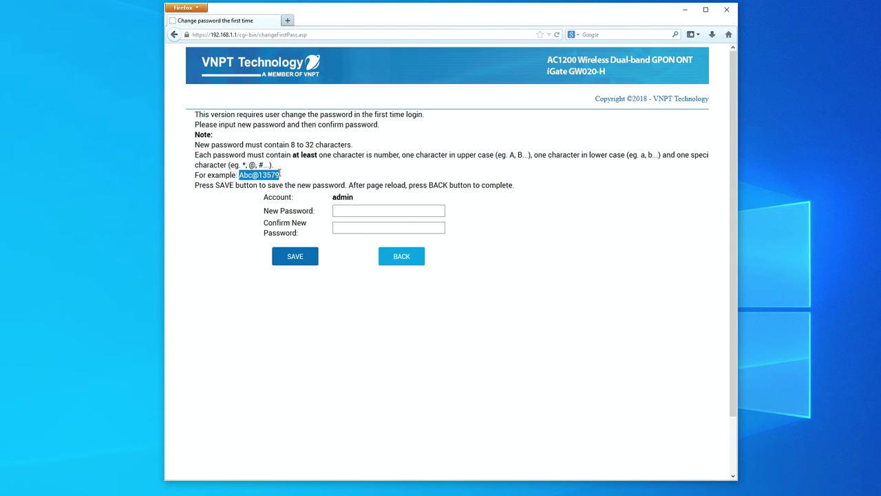
Enter and confirm the new administrator password, save it, and acknowledge the success message
click(356, 211)
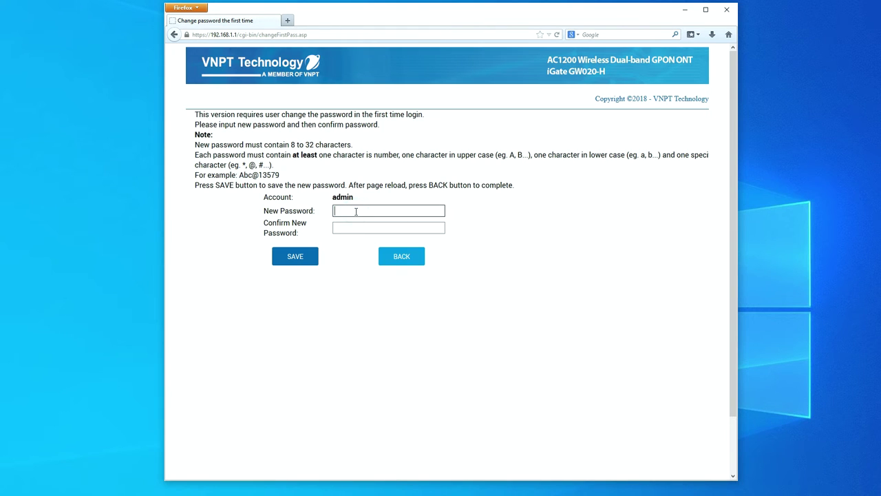
text(Abc@13579)
key(Tab)
text(Abc@13579)
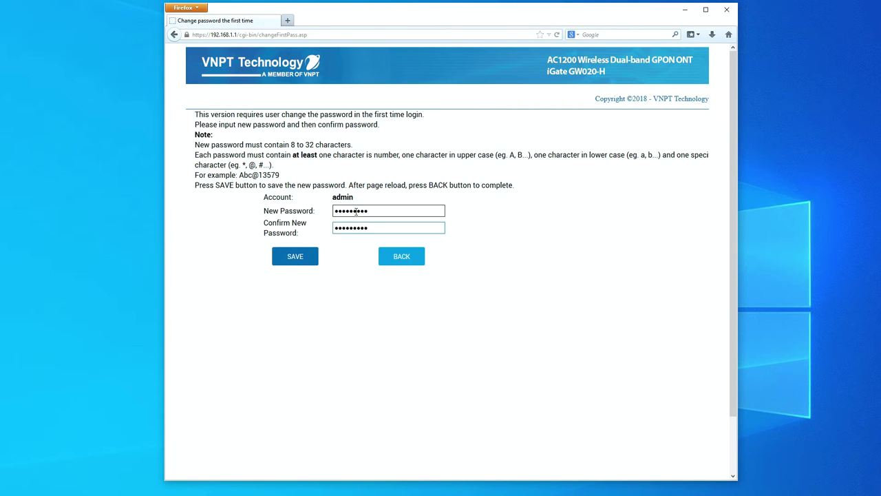
click(284, 257)
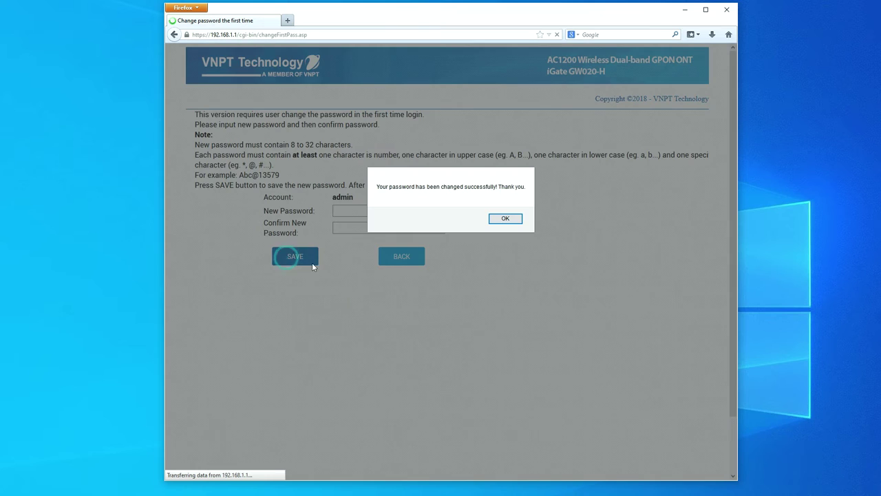
click(505, 218)
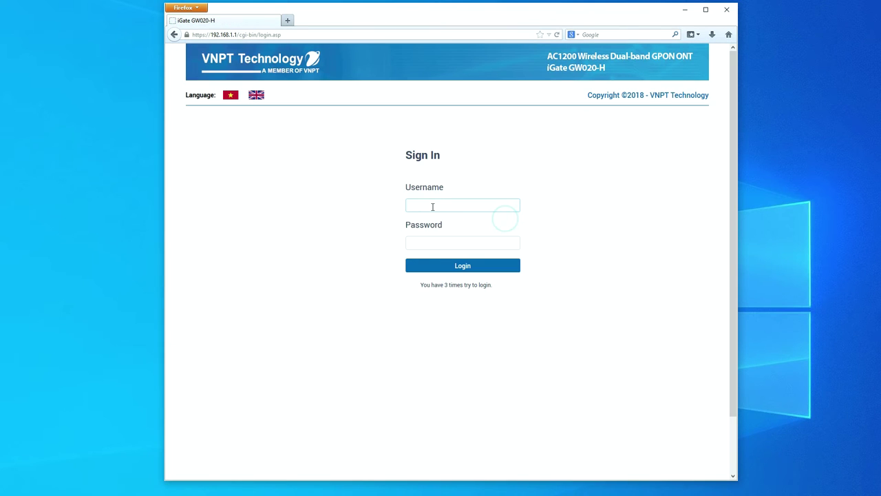
Sign in with the new password and view the WAN summary showing the IPoEd service on VLAN 4000
text(admin)
key(Tab)
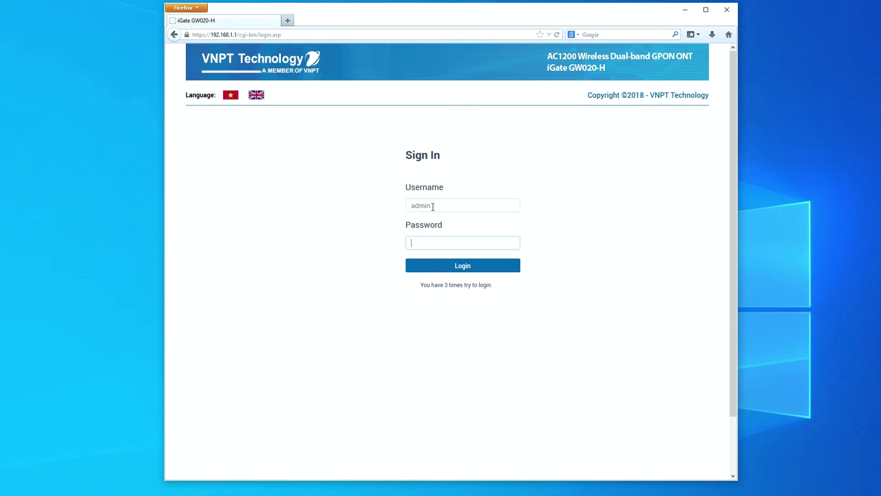
text(•••••••••)
click(461, 269)
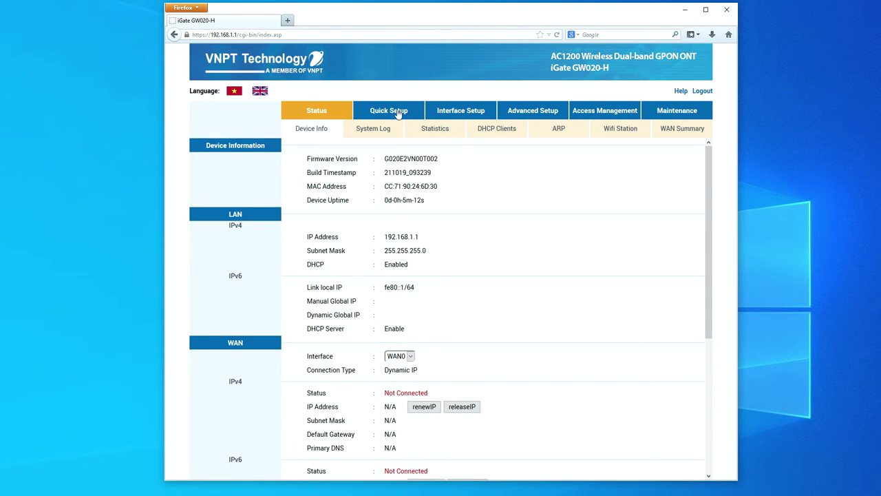
click(457, 113)
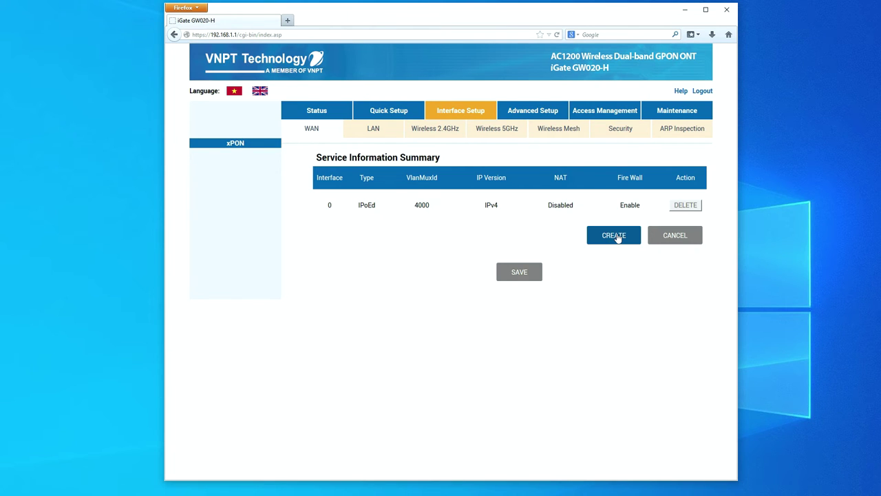
Start a new Bridge-mode WAN service and change its VLAN ID from 12 to 11
click(617, 237)
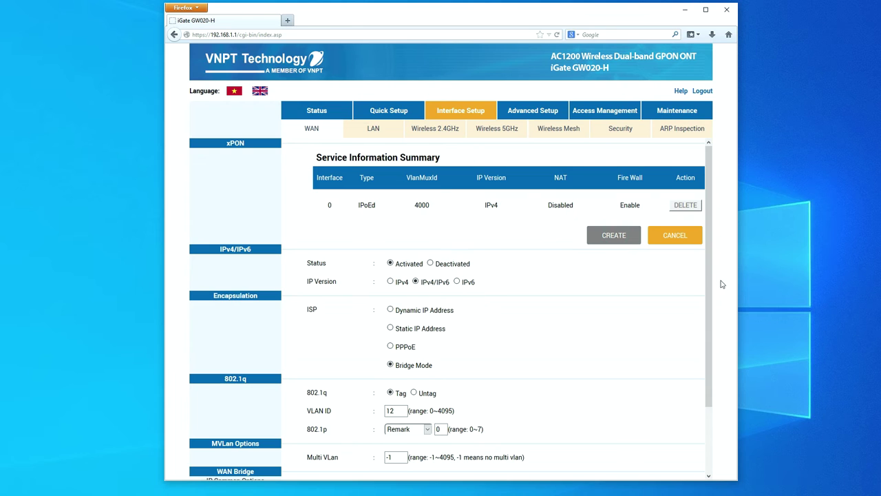
scroll(713, 266, down, 1)
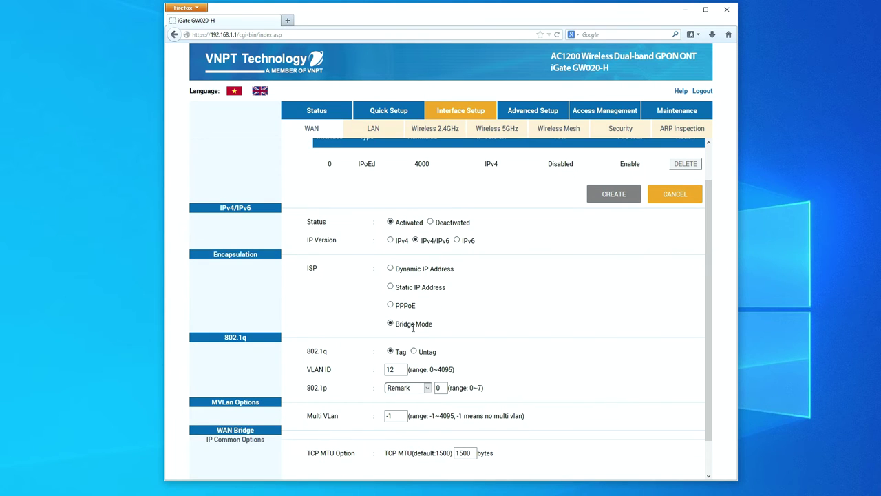
drag(401, 370, 378, 375)
text(11)
click(541, 372)
Check that the VLAN ID reads 11 and save the bridge WAN service
scroll(710, 320, down, 2)
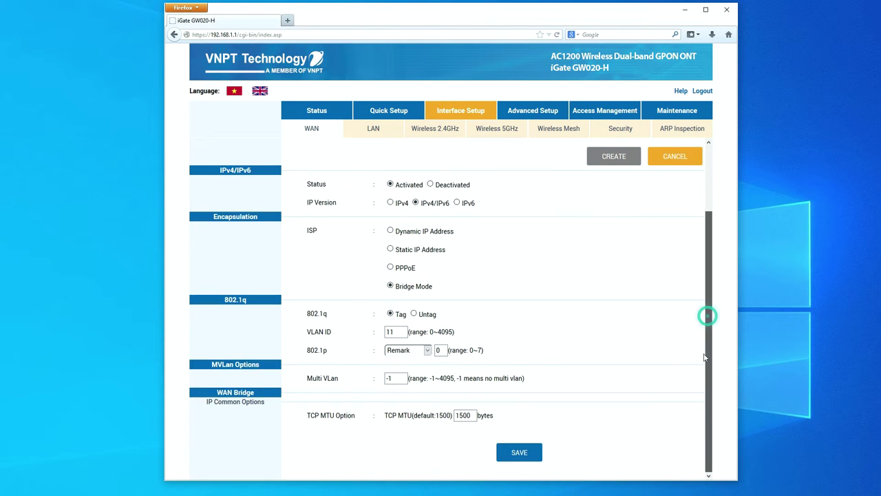
drag(708, 314, 718, 289)
scroll(716, 293, down, 2)
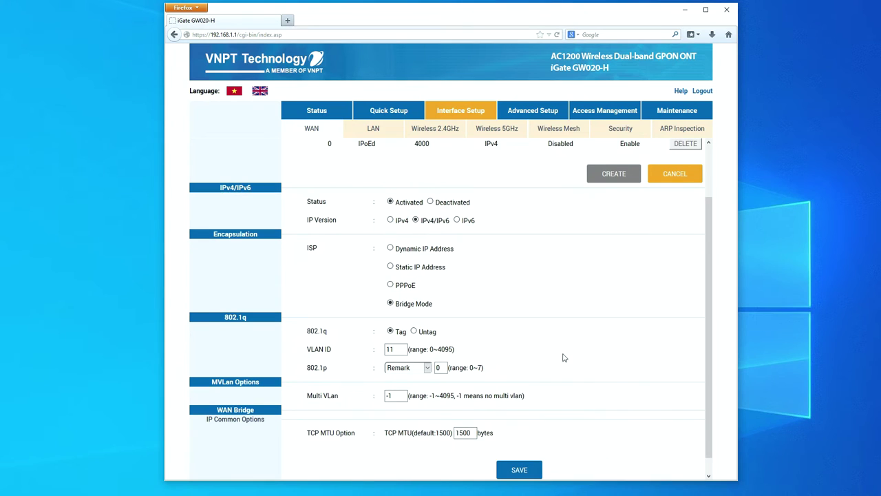
click(393, 349)
drag(309, 348, 398, 348)
click(398, 349)
scroll(708, 362, up, 2)
scroll(668, 399, down, 3)
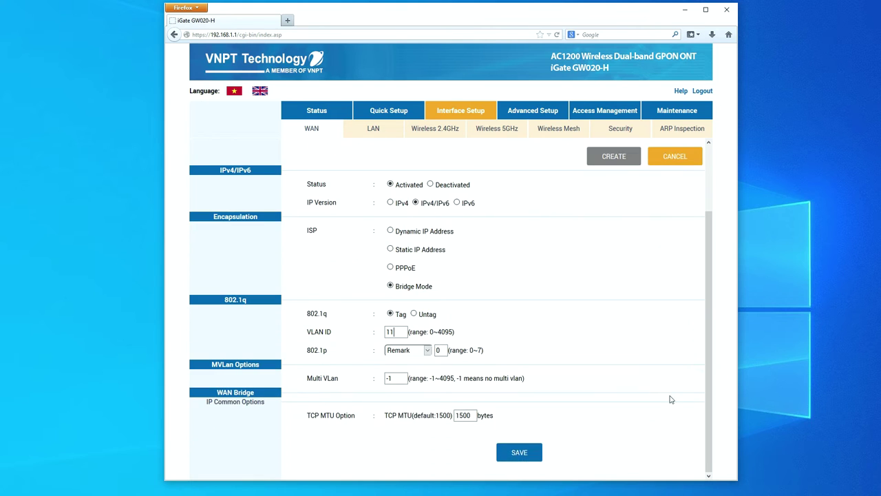
click(518, 453)
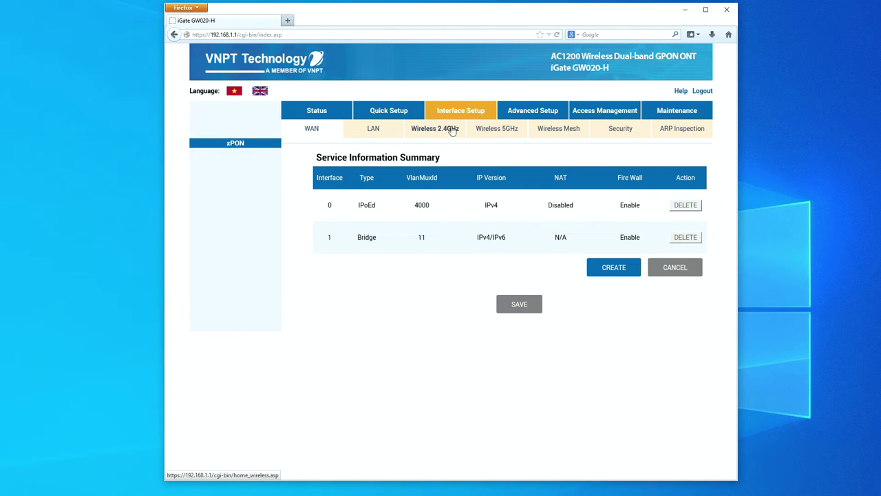
click(488, 130)
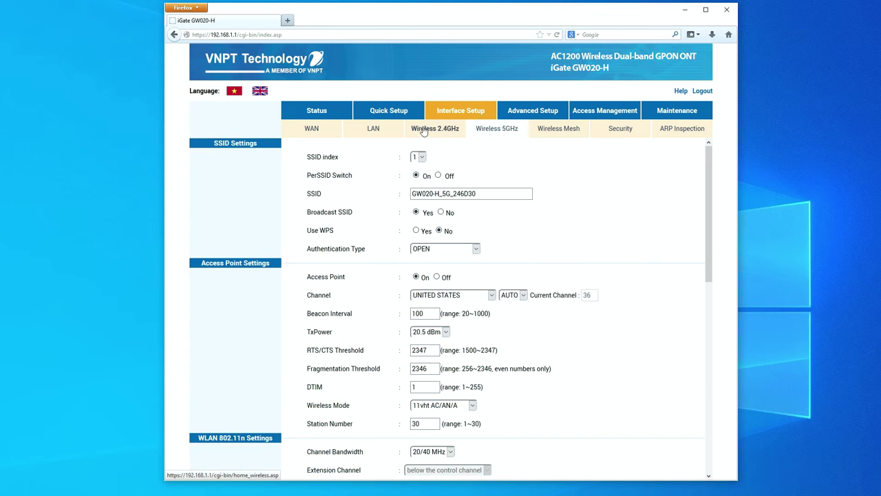
Set the 5GHz access point to Off and save
click(436, 277)
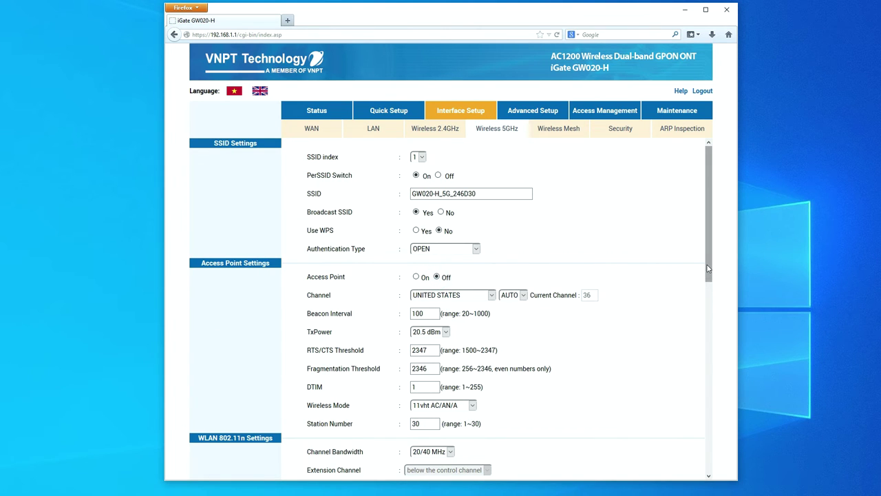
drag(706, 265, 707, 339)
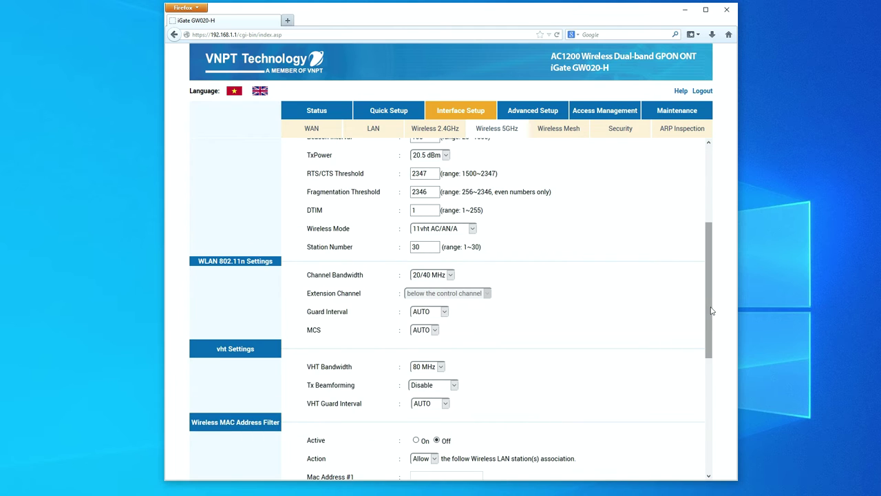
drag(709, 307, 709, 415)
click(463, 473)
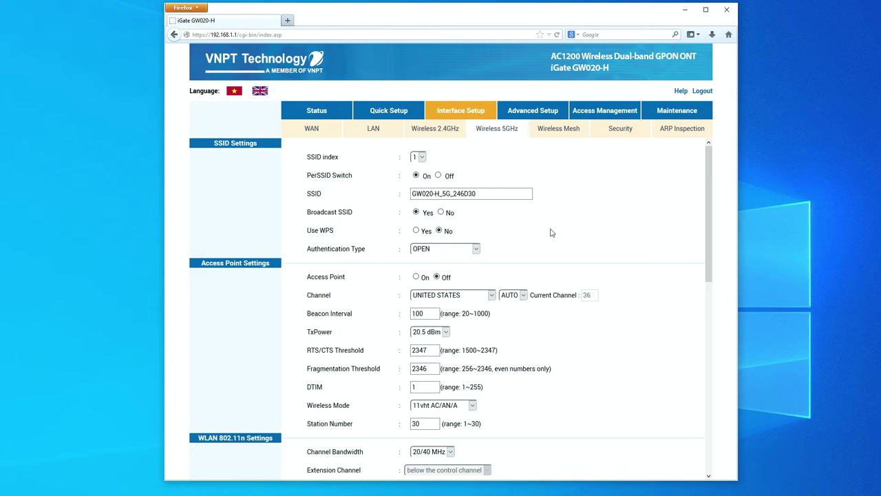
Set the 2.4GHz access point to Off and save
click(436, 130)
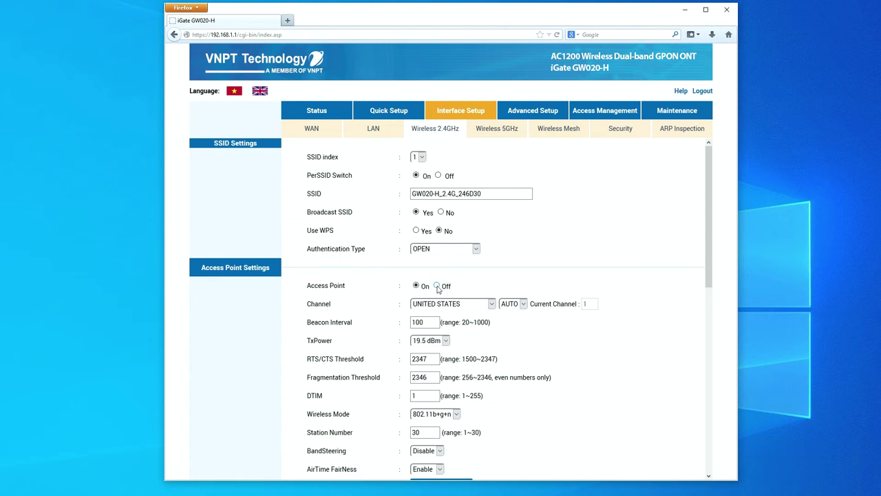
drag(708, 275, 704, 460)
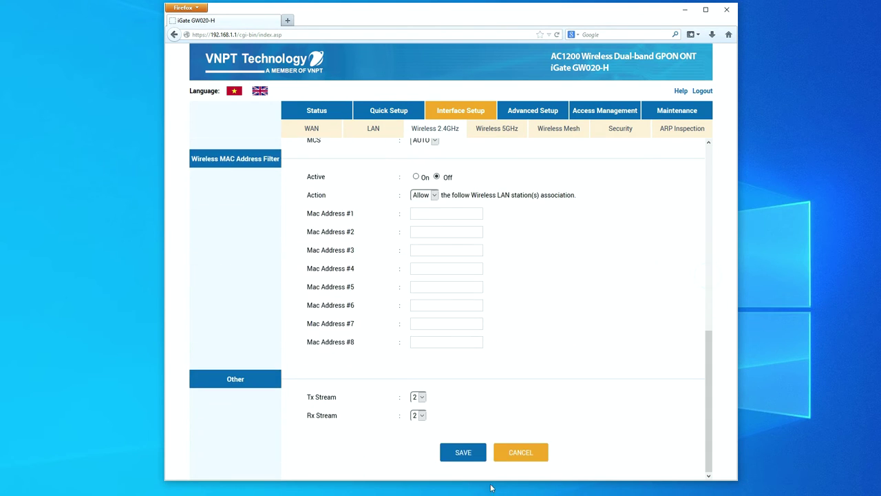
click(460, 452)
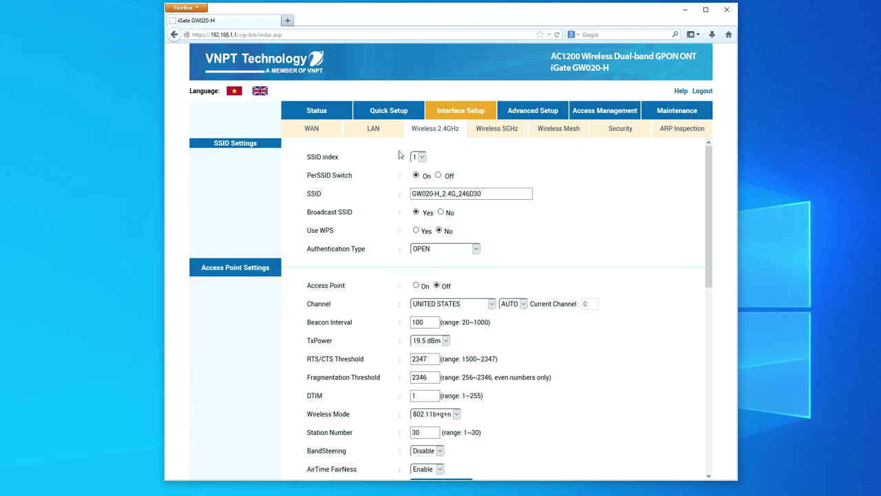
click(374, 131)
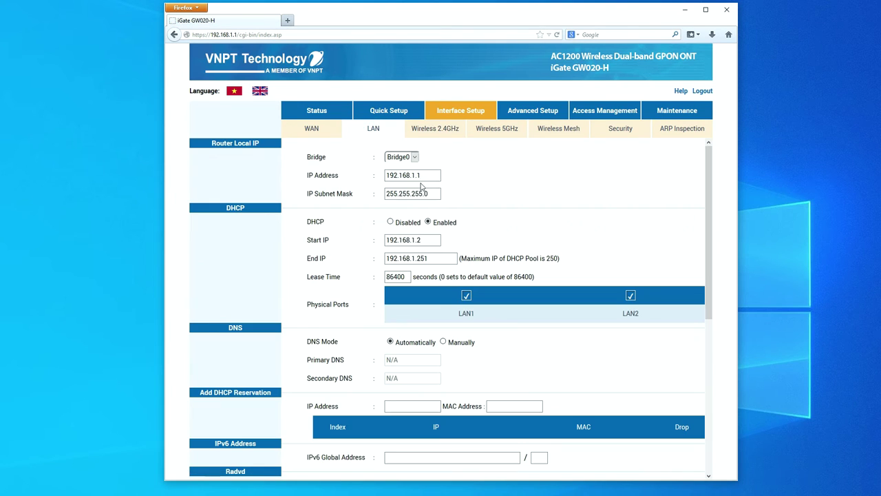
Disable the LAN DHCP server and the DHCPv6 server, then save the LAN settings
click(390, 222)
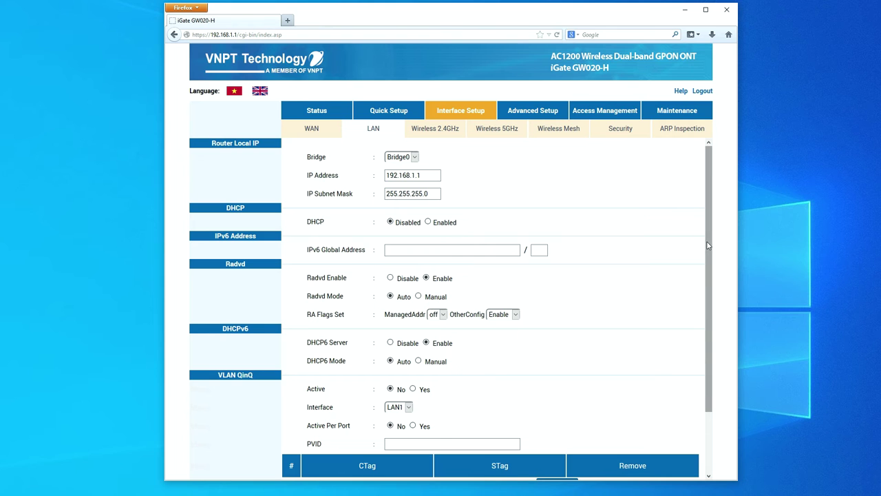
scroll(710, 245, down, 2)
scroll(710, 261, up, 1)
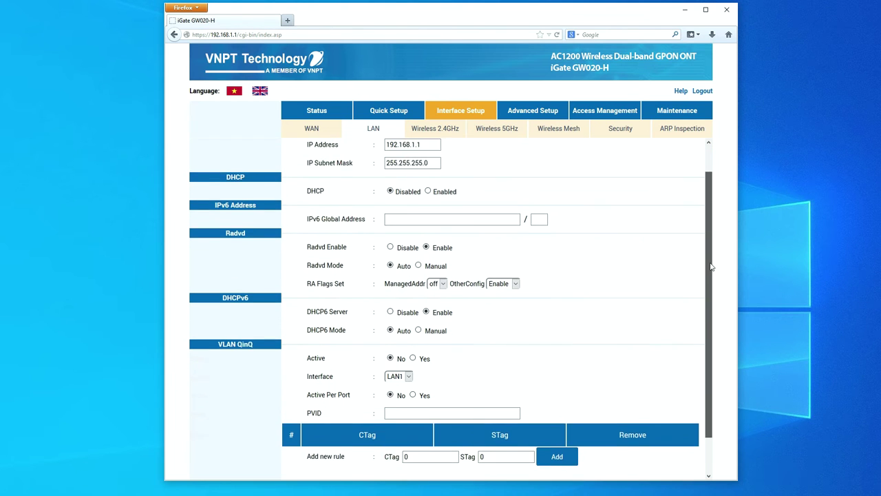
scroll(709, 296, down, 1)
scroll(716, 324, up, 2)
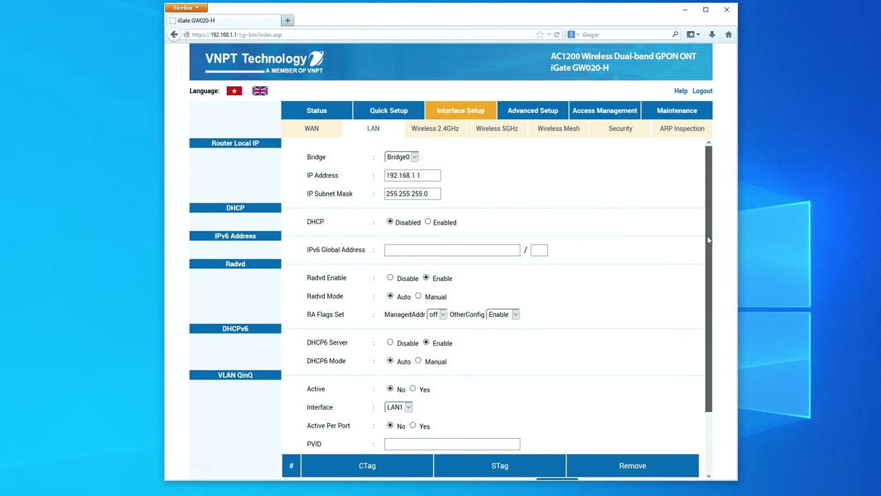
scroll(723, 331, down, 2)
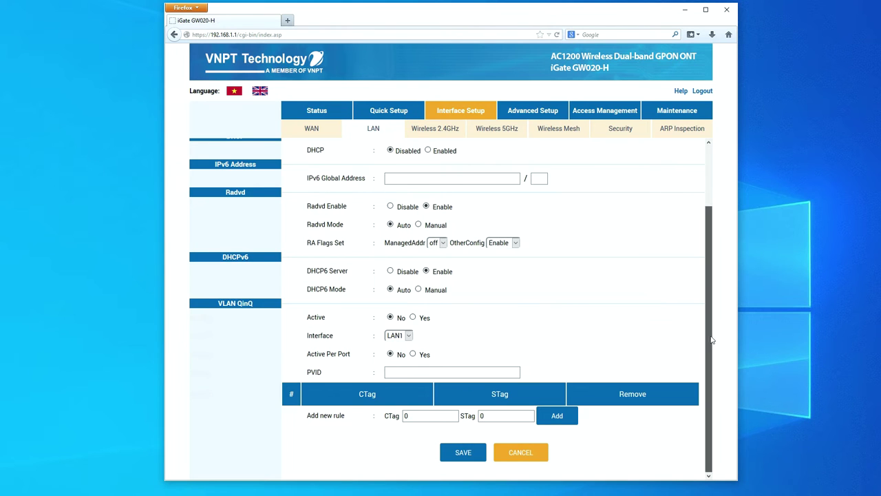
drag(709, 339, 714, 280)
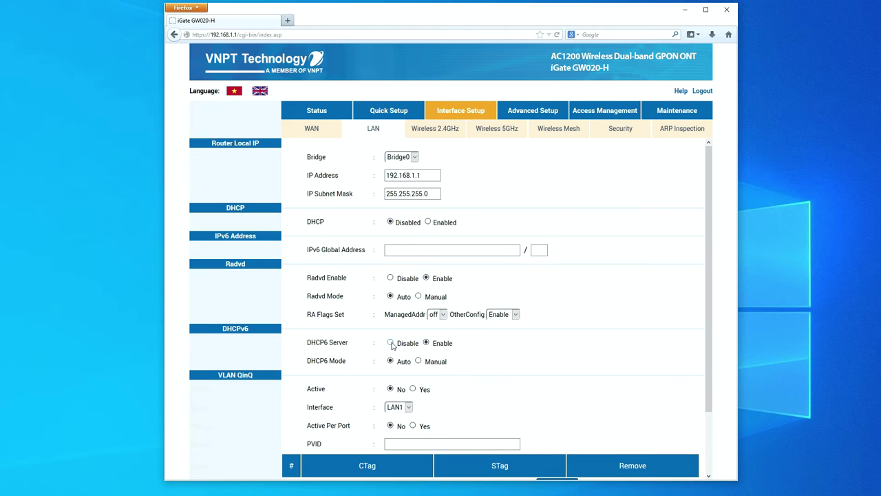
click(391, 344)
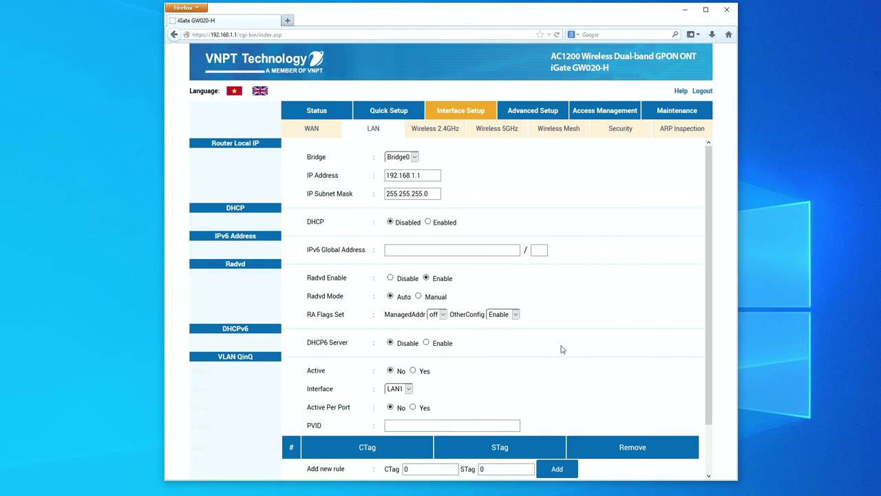
scroll(703, 366, down, 2)
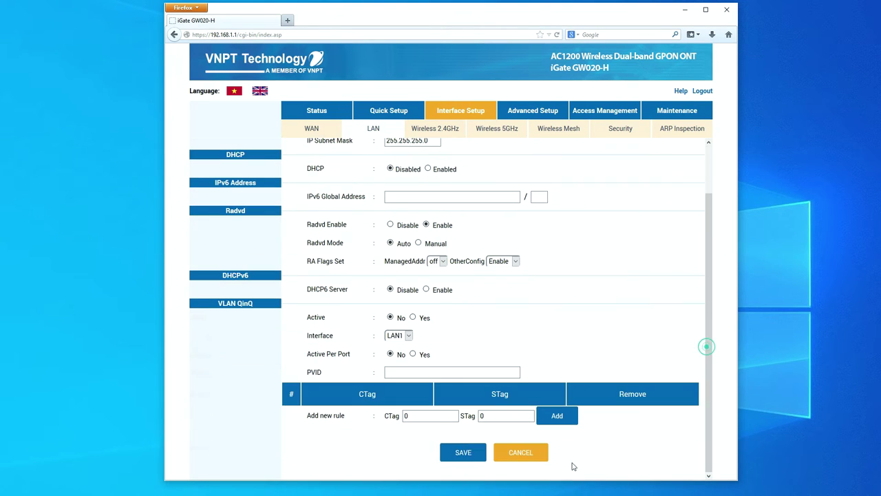
click(461, 451)
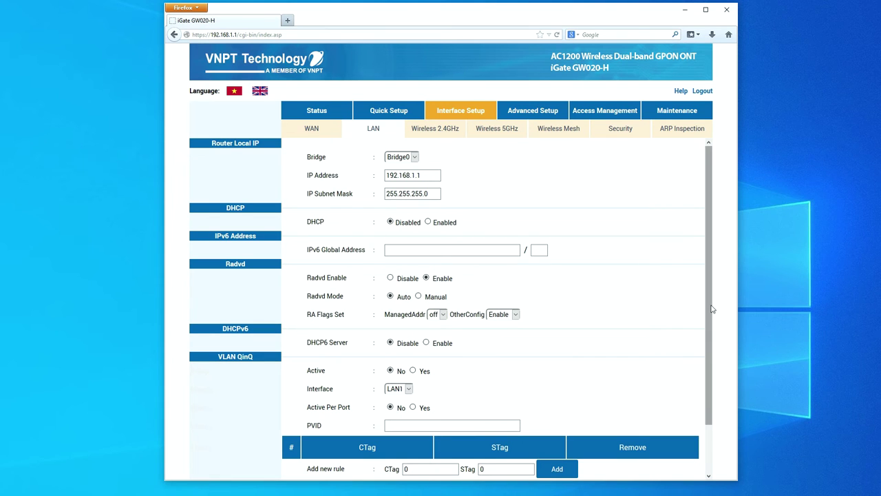
scroll(711, 303, down, 2)
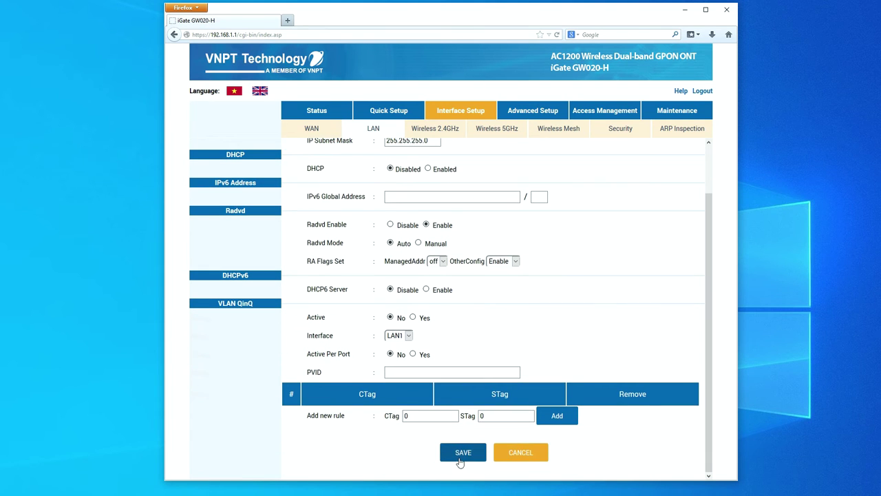
drag(709, 351, 717, 299)
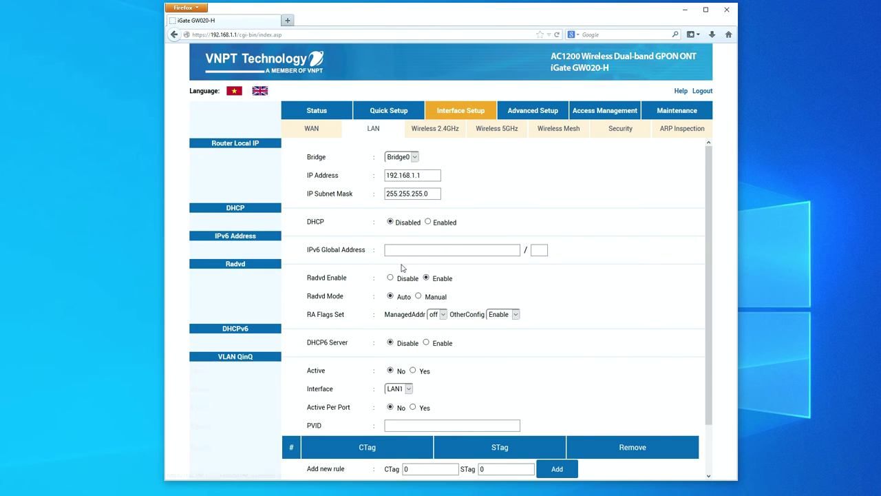
Activate interface grouping with WAN port 1 and LAN1 in group 0, and save
click(535, 114)
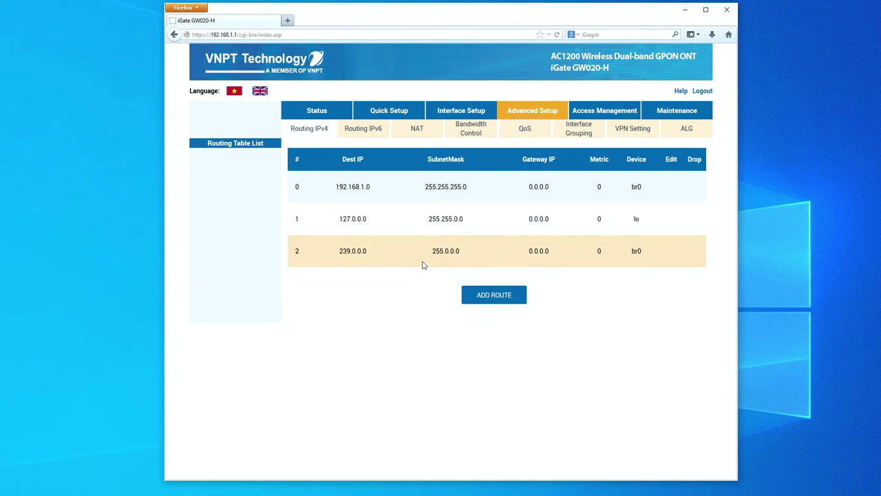
click(578, 132)
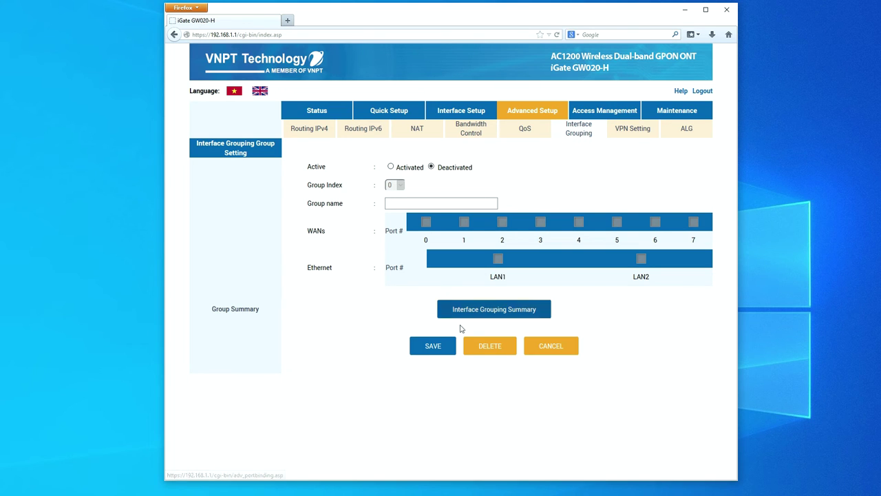
click(391, 167)
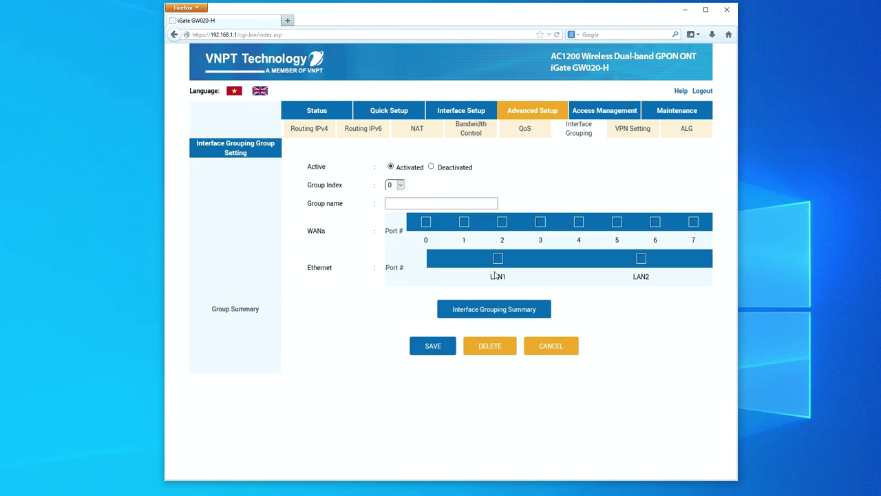
click(498, 258)
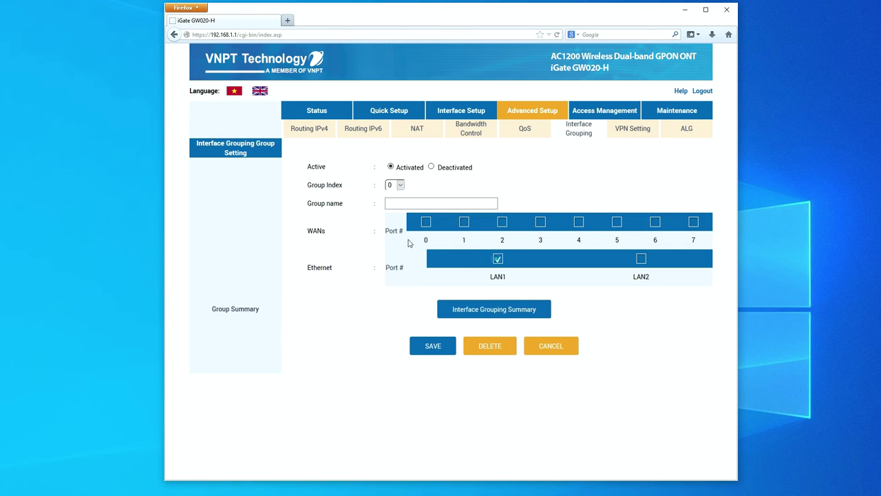
click(463, 221)
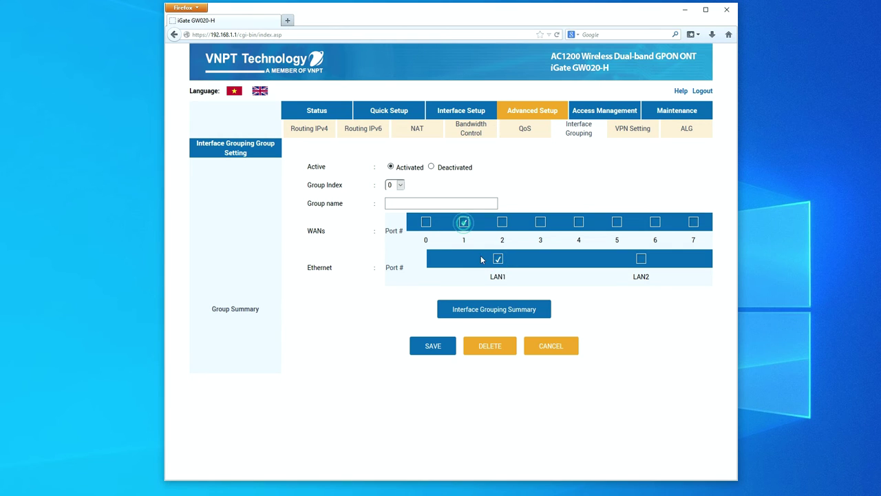
click(433, 351)
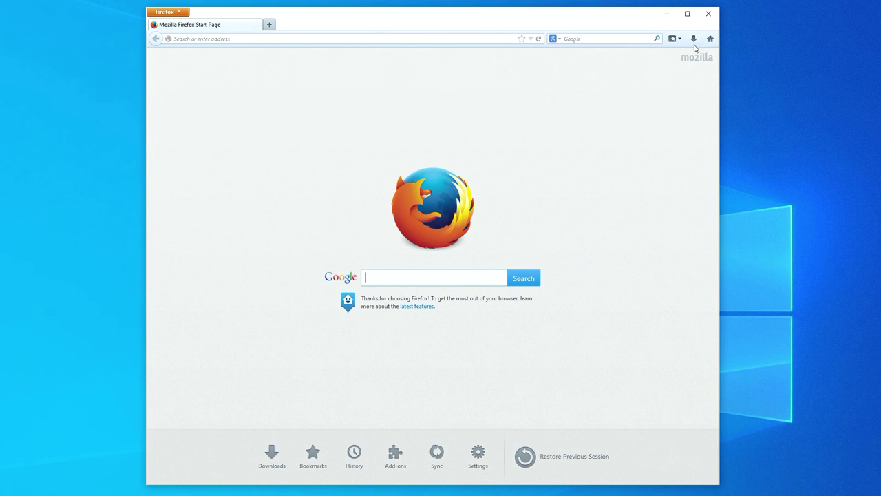
Close Firefox and run a continuous ping 8.8.8.8 -t in Command Prompt
click(709, 14)
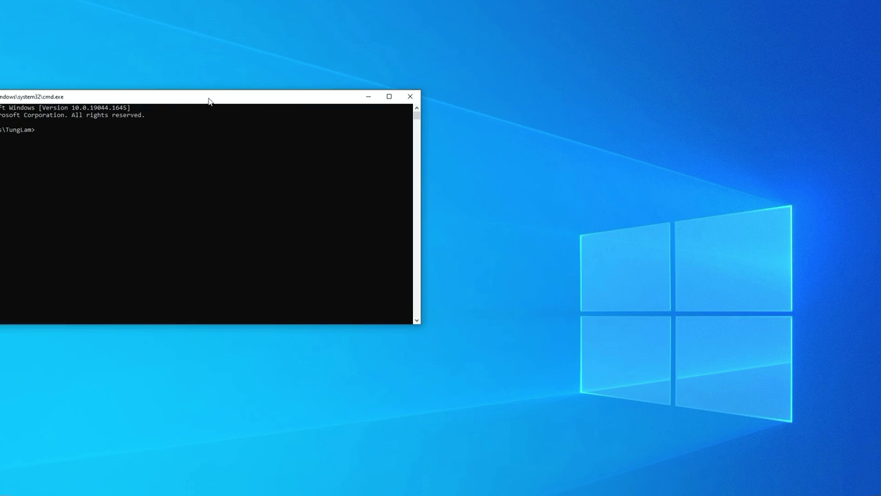
drag(210, 99, 256, 87)
text(ping)
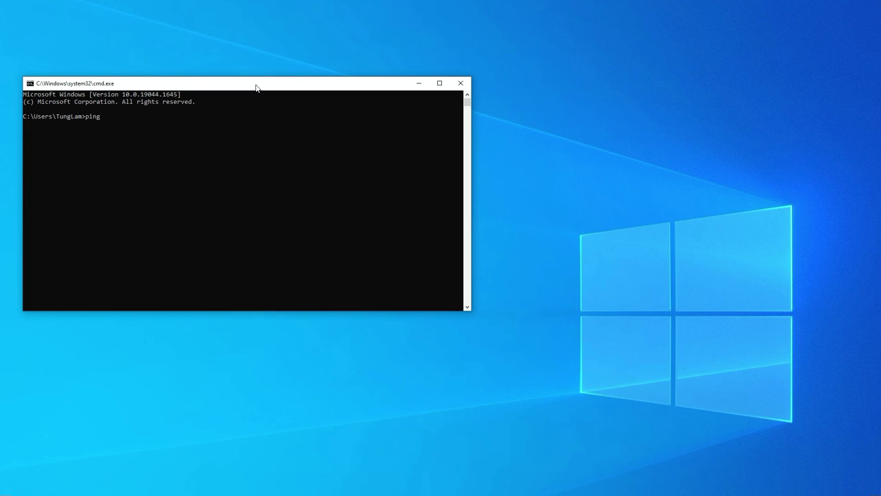
text( 8.8.8.8 -t)
key(Return)
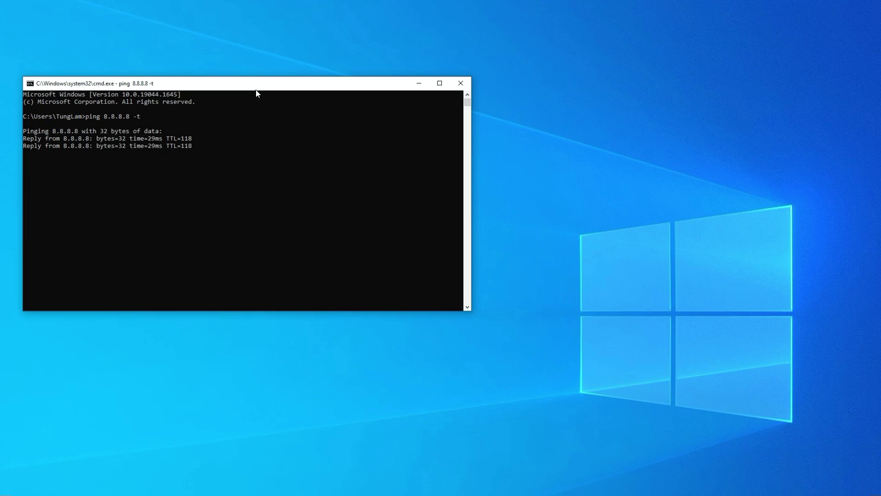